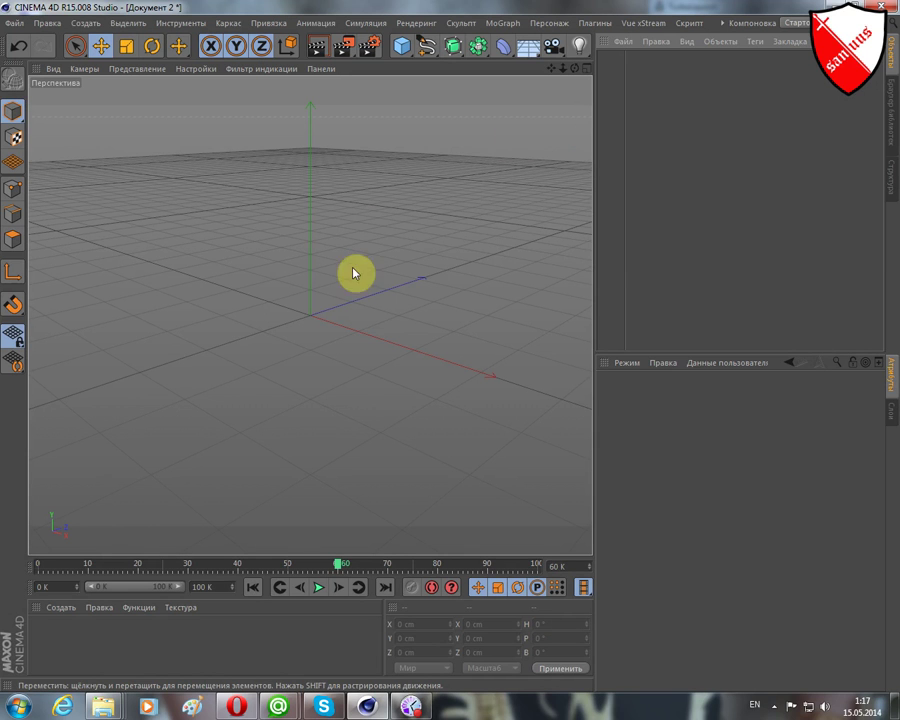
Add a sphere to the scene and switch the viewport to the front view.
{"action": "mouse_move", "coordinate": [406, 54]}
{"action": "left_mouse_down"}
{"action": "mouse_move", "coordinate": [832, 116]}
{"action": "mouse_move", "coordinate": [801, 104]}
{"action": "left_mouse_up"}
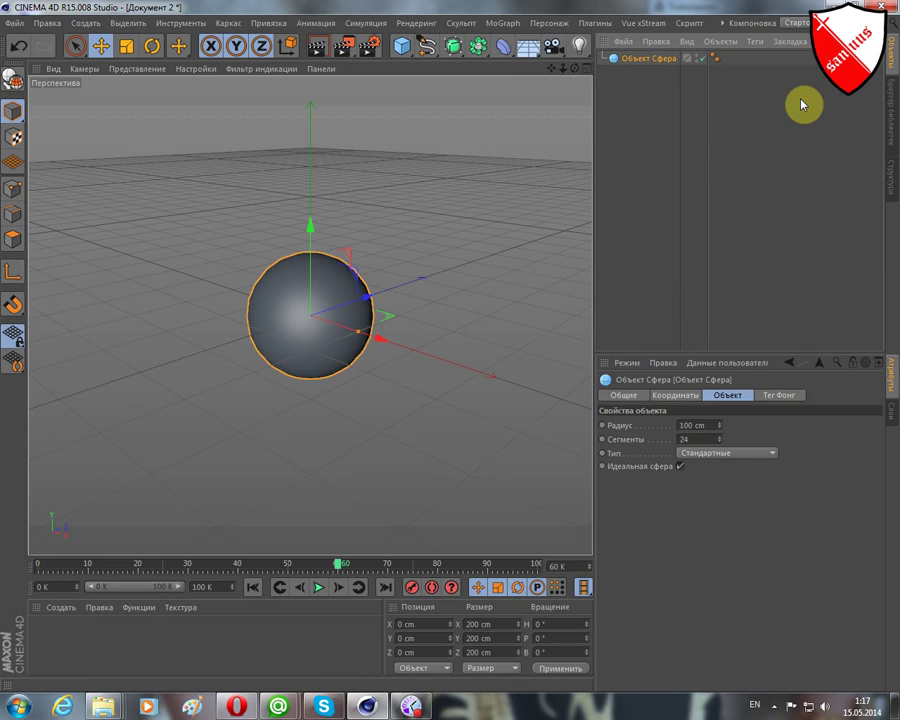
{"action": "key", "text": "F4"}
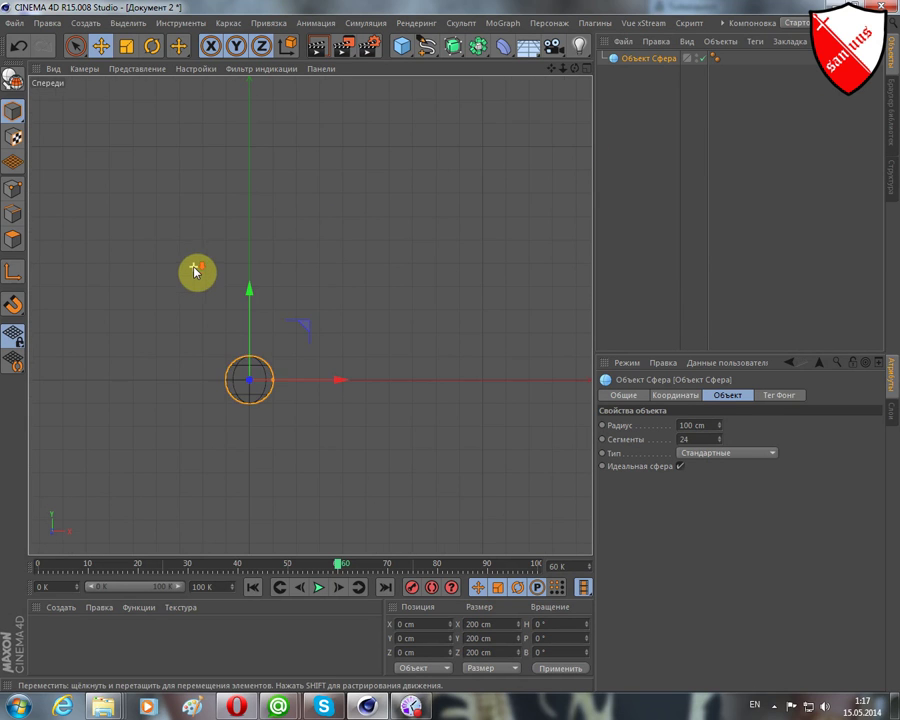
{"action": "scroll", "coordinate": [226, 368], "scroll_direction": "up", "scroll_amount": 3}
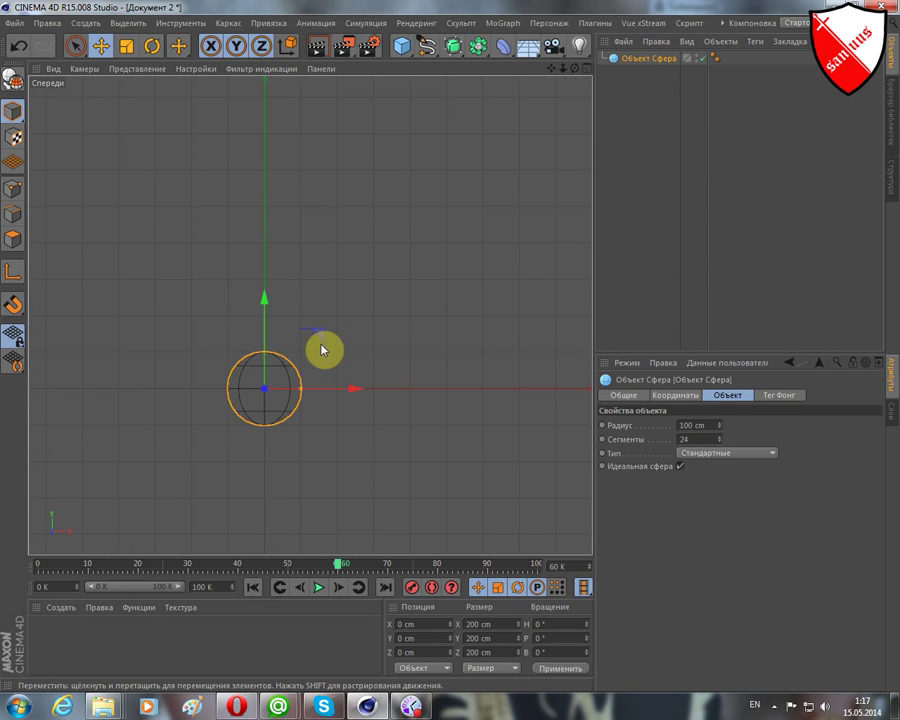
Move the sphere to the far left (X -515.47, Y 90.738), reframe the view, and return to frame 0.
{"action": "left_click_drag", "start_coordinate": [322, 350], "coordinate": [133, 308]}
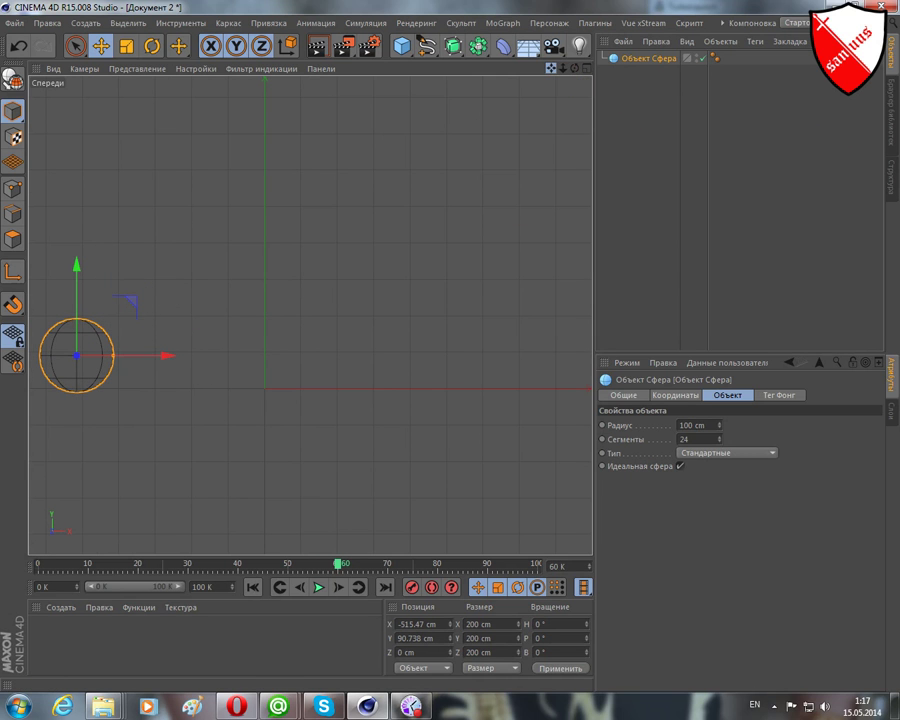
{"action": "mouse_move", "coordinate": [551, 68]}
{"action": "left_mouse_down"}
{"action": "mouse_move", "coordinate": [564, 150]}
{"action": "mouse_move", "coordinate": [542, 94]}
{"action": "left_mouse_up"}
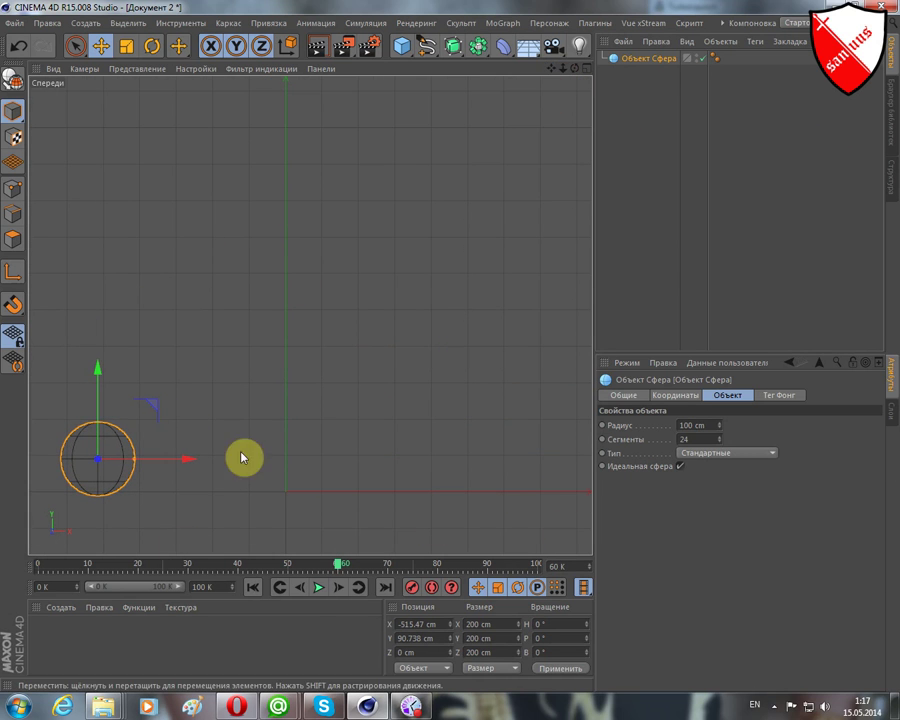
{"action": "left_click", "coordinate": [252, 588]}
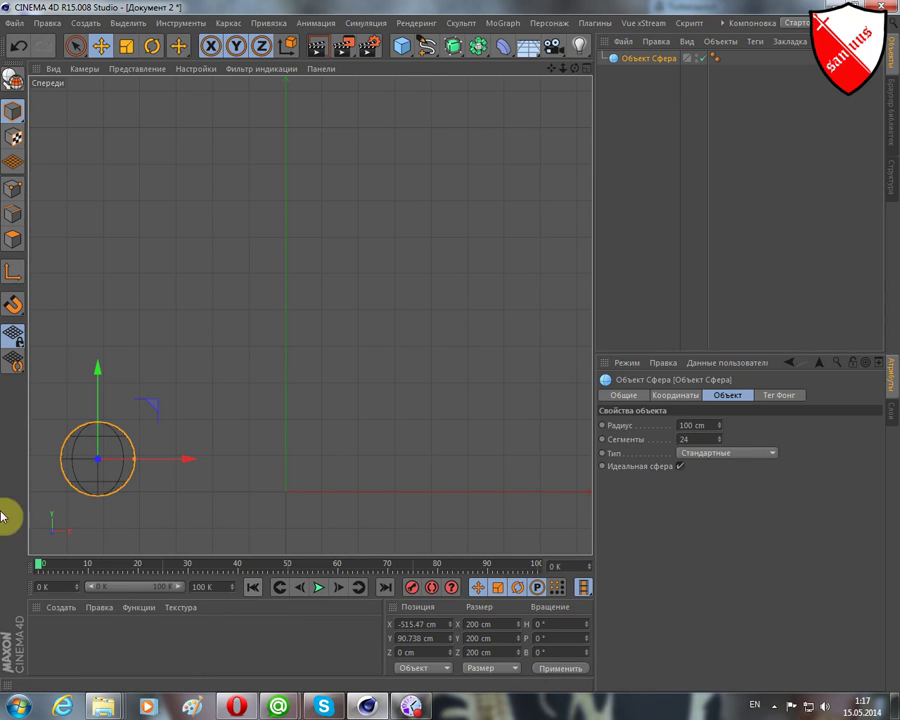
With Auto Keying on, key the sphere rising to the arc's peak at frame 30 and landing right at frame 60.
{"action": "left_click", "coordinate": [432, 588]}
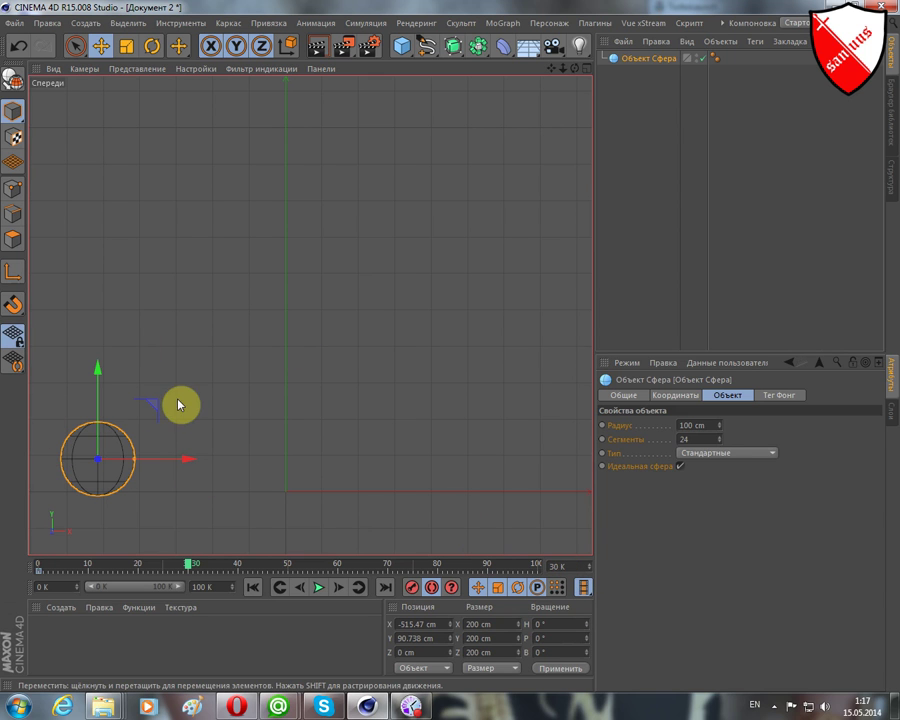
{"action": "mouse_move", "coordinate": [178, 404]}
{"action": "left_mouse_down"}
{"action": "mouse_move", "coordinate": [357, 162]}
{"action": "mouse_move", "coordinate": [346, 152]}
{"action": "left_mouse_up"}
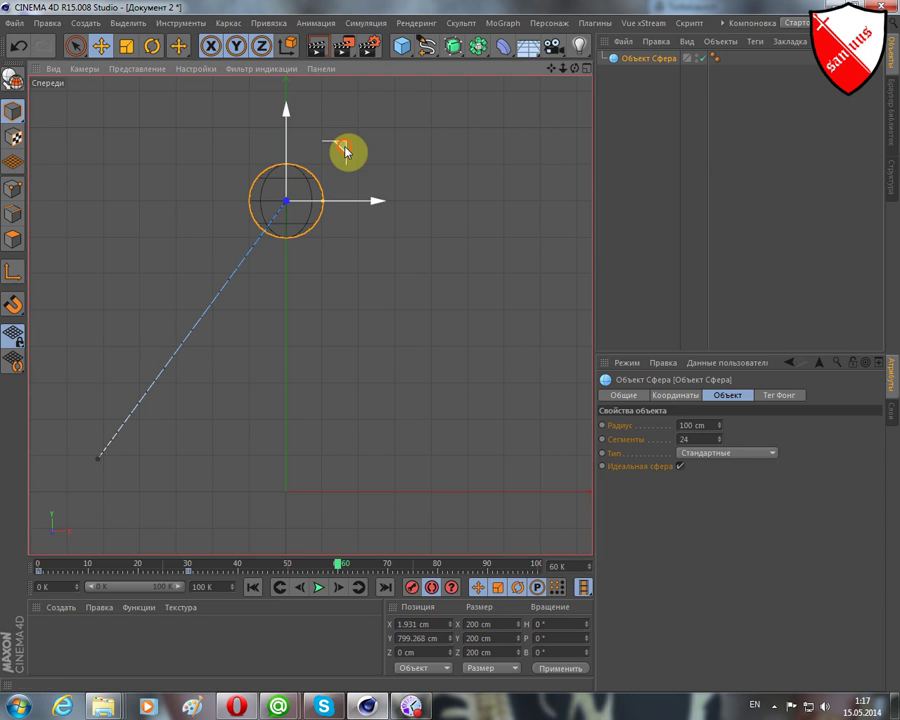
{"action": "mouse_move", "coordinate": [348, 148]}
{"action": "left_mouse_down"}
{"action": "mouse_move", "coordinate": [530, 360]}
{"action": "mouse_move", "coordinate": [542, 398]}
{"action": "left_mouse_up"}
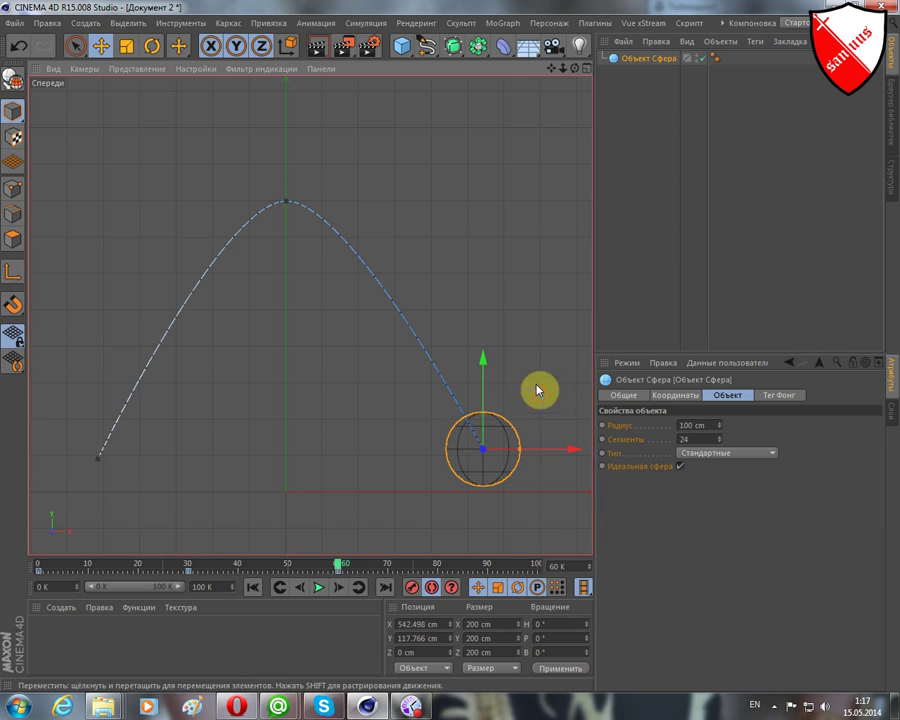
Play back the arc animation, then stop it and rewind to the first frame.
{"action": "left_click", "coordinate": [252, 587]}
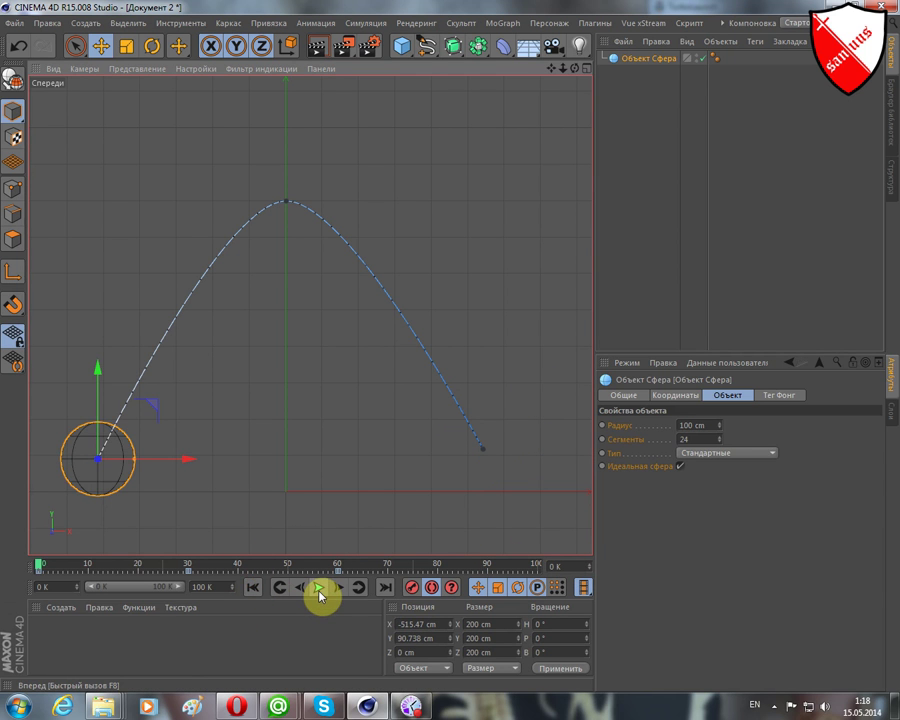
{"action": "left_click", "coordinate": [319, 588]}
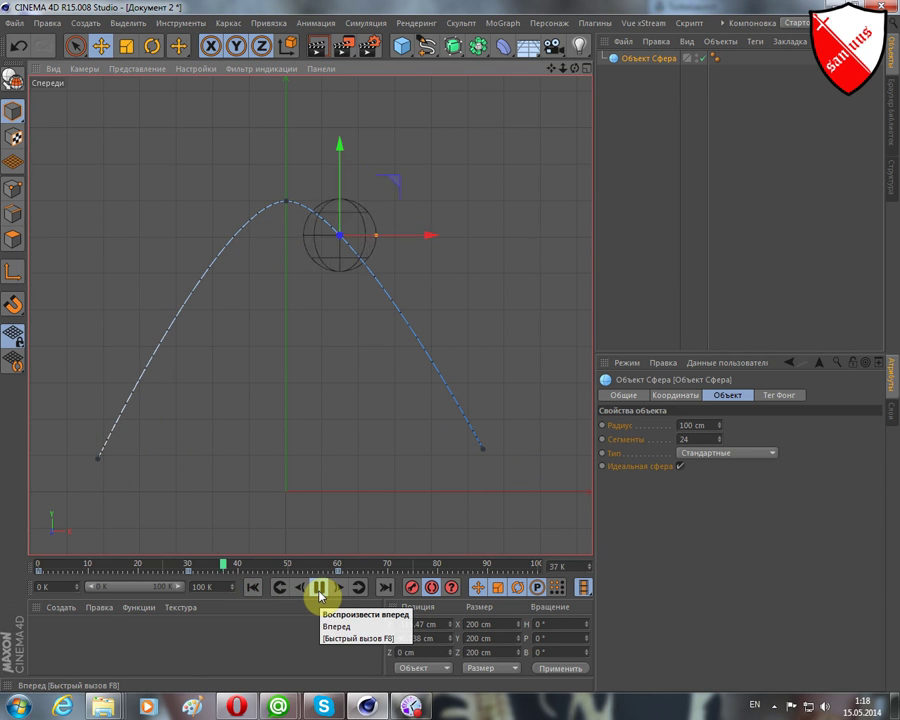
{"action": "left_click", "coordinate": [319, 588]}
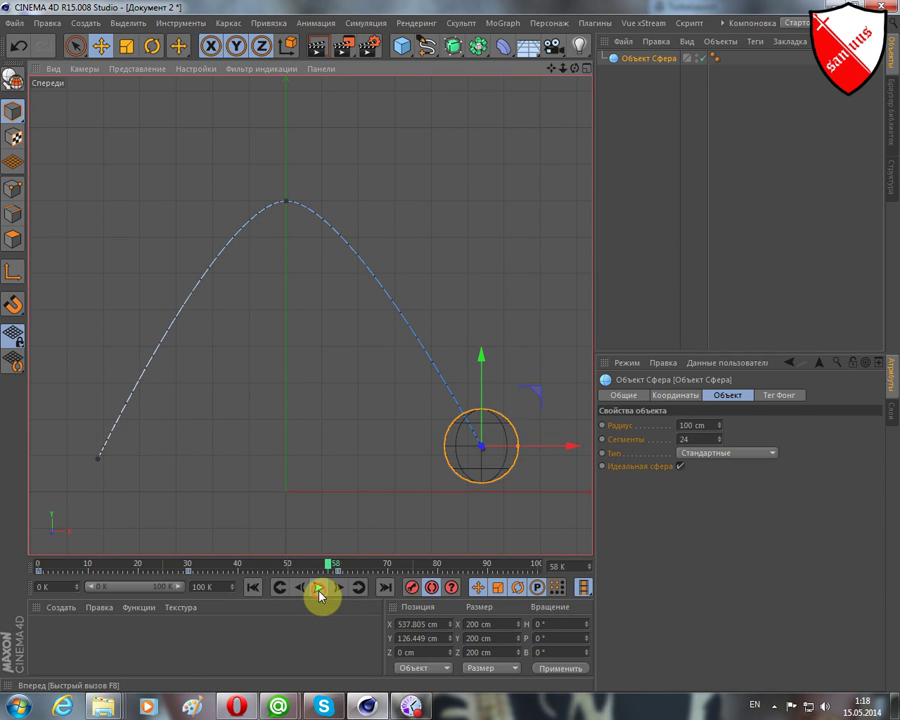
{"action": "left_click", "coordinate": [252, 587]}
Open the Timeline with the sphere's animation tracks using the viewport's Show Tracks command.
{"action": "right_click", "coordinate": [284, 298]}
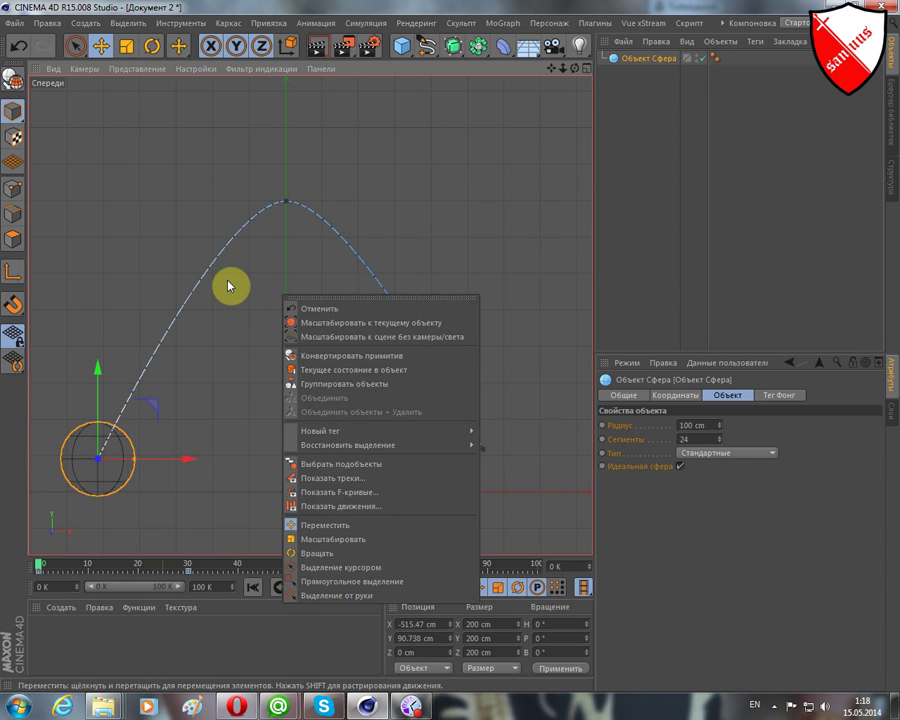
{"action": "left_click", "coordinate": [388, 478]}
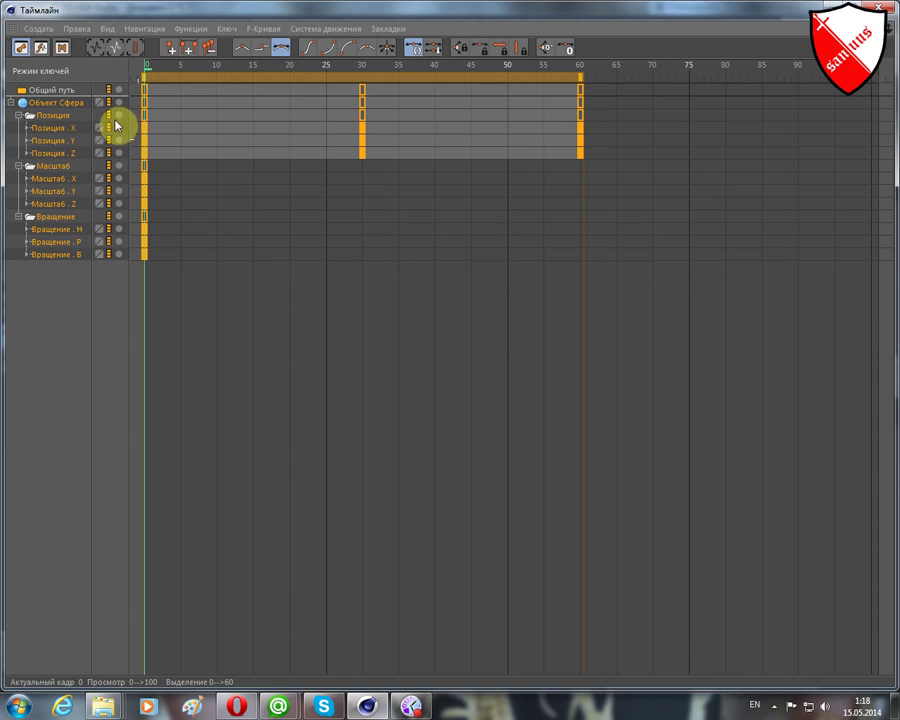
Switch the Timeline to F-curves and frame the Позиция . X curve rising from -515 to 540 over frames 0–60.
{"action": "left_click", "coordinate": [41, 48]}
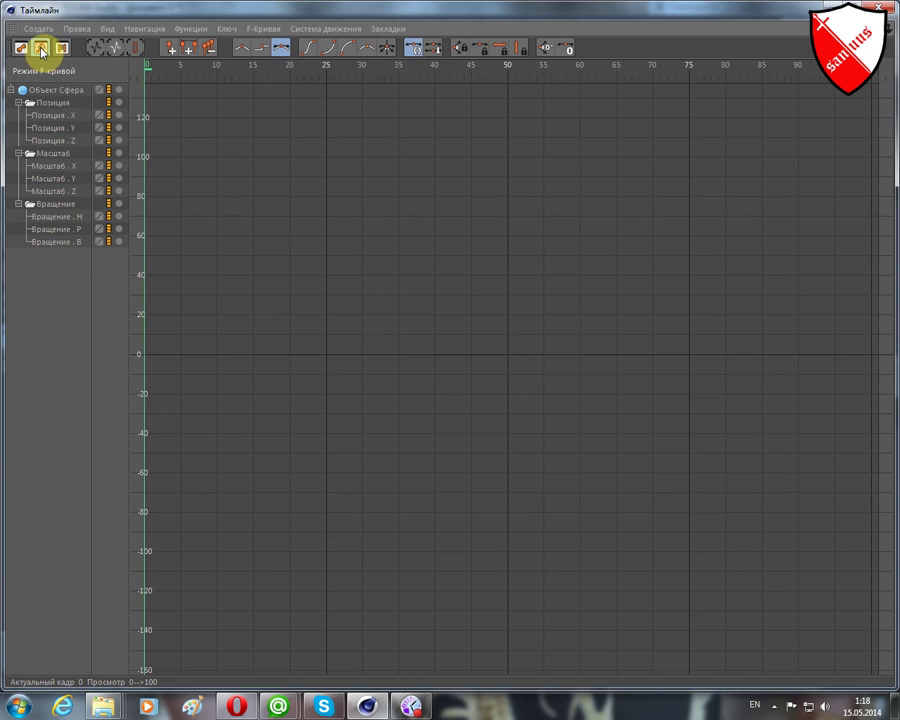
{"action": "left_click", "coordinate": [58, 128]}
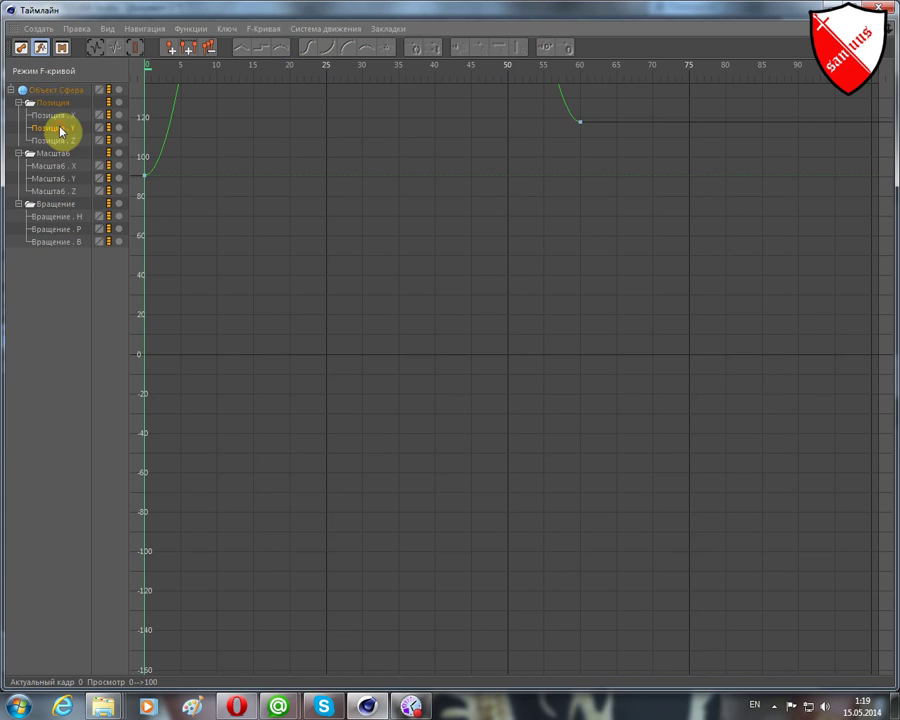
{"action": "left_click", "coordinate": [68, 141]}
{"action": "left_click", "coordinate": [52, 115]}
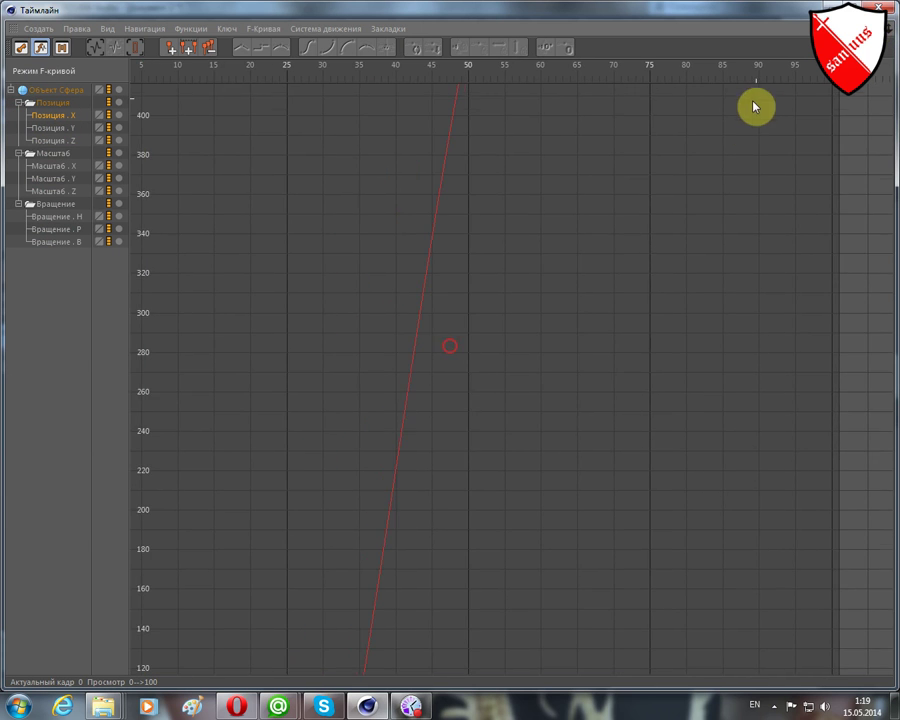
{"action": "right_click_drag", "start_coordinate": [755, 104], "coordinate": [690, 197], "text": "alt"}
{"action": "mouse_move", "coordinate": [690, 245]}
{"action": "right_mouse_down", "text": "alt"}
{"action": "mouse_move", "coordinate": [672, 272]}
{"action": "mouse_move", "coordinate": [577, 289]}
{"action": "right_mouse_up", "text": "alt"}
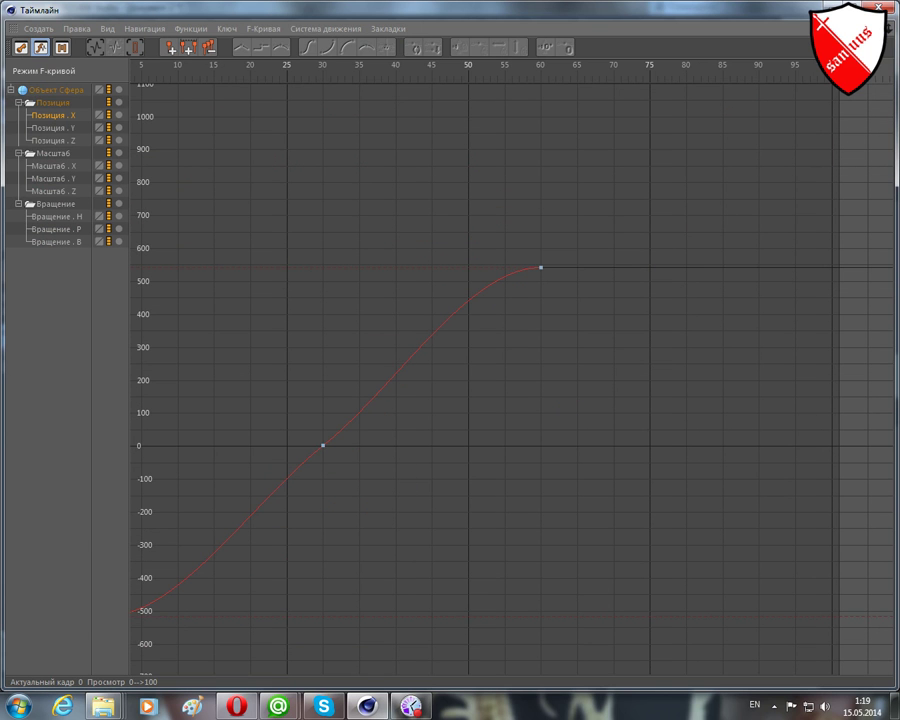
{"action": "middle_click_drag", "start_coordinate": [600, 300], "coordinate": [691, 261], "text": "alt"}
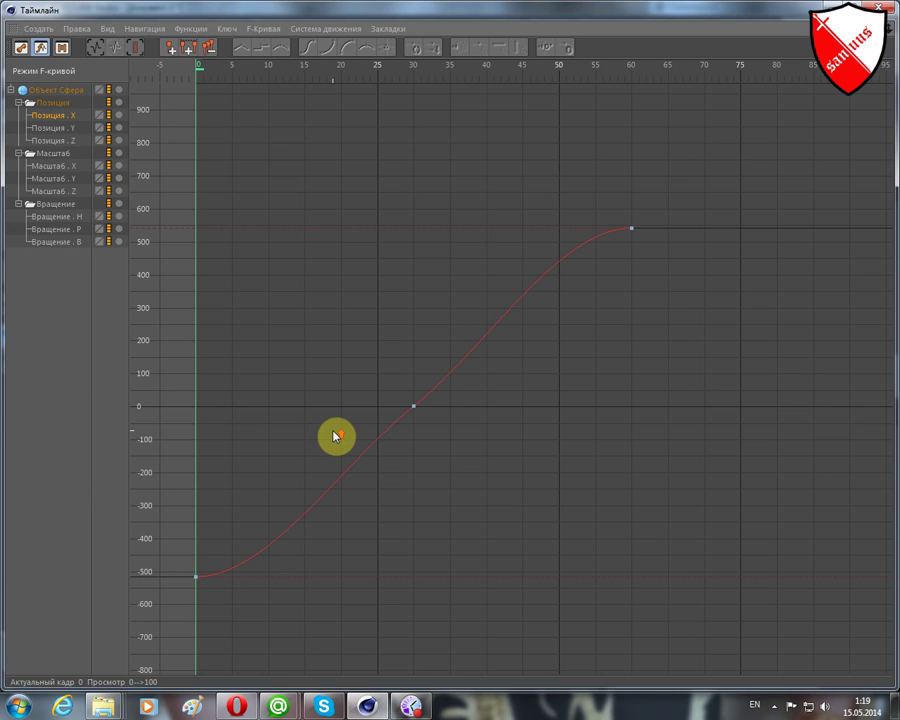
{"action": "scroll", "coordinate": [333, 436], "scroll_direction": "up", "scroll_amount": 2}
{"action": "scroll", "coordinate": [333, 436], "scroll_direction": "up", "scroll_amount": 2}
{"action": "scroll", "coordinate": [335, 436], "scroll_direction": "down", "scroll_amount": 3}
{"action": "scroll", "coordinate": [335, 436], "scroll_direction": "down", "scroll_amount": 2}
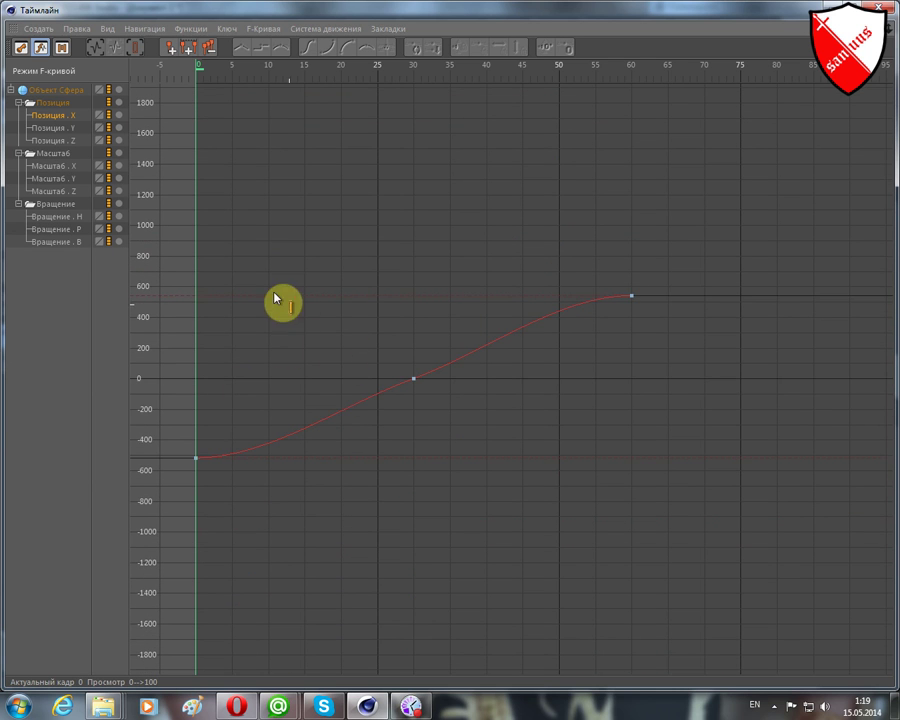
Return the Timeline to key view and select the sphere's keys at frame 30.
{"action": "left_click", "coordinate": [21, 50]}
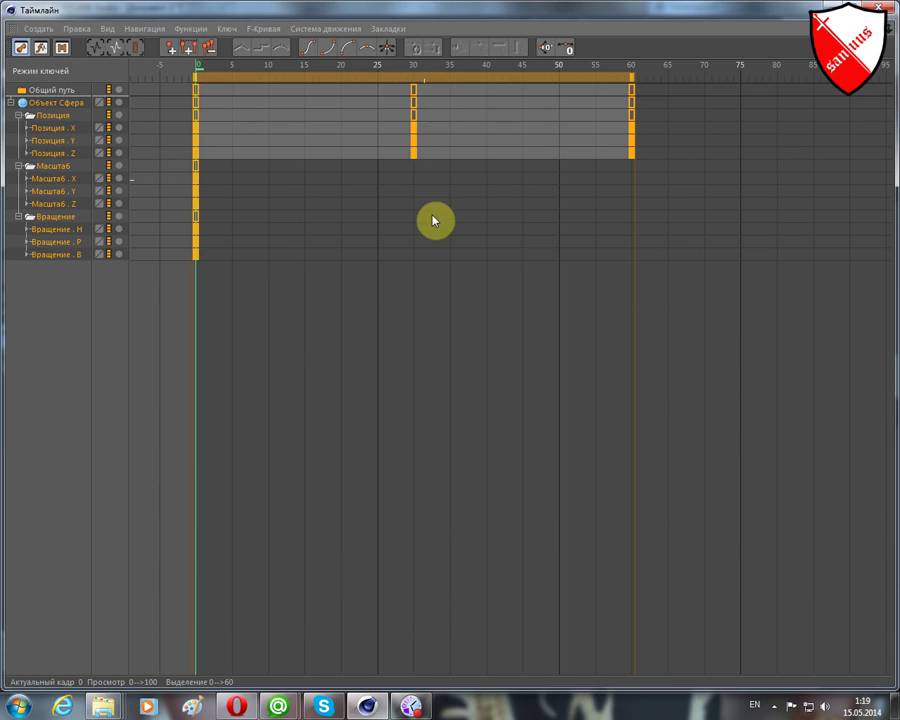
{"action": "left_click", "coordinate": [600, 205]}
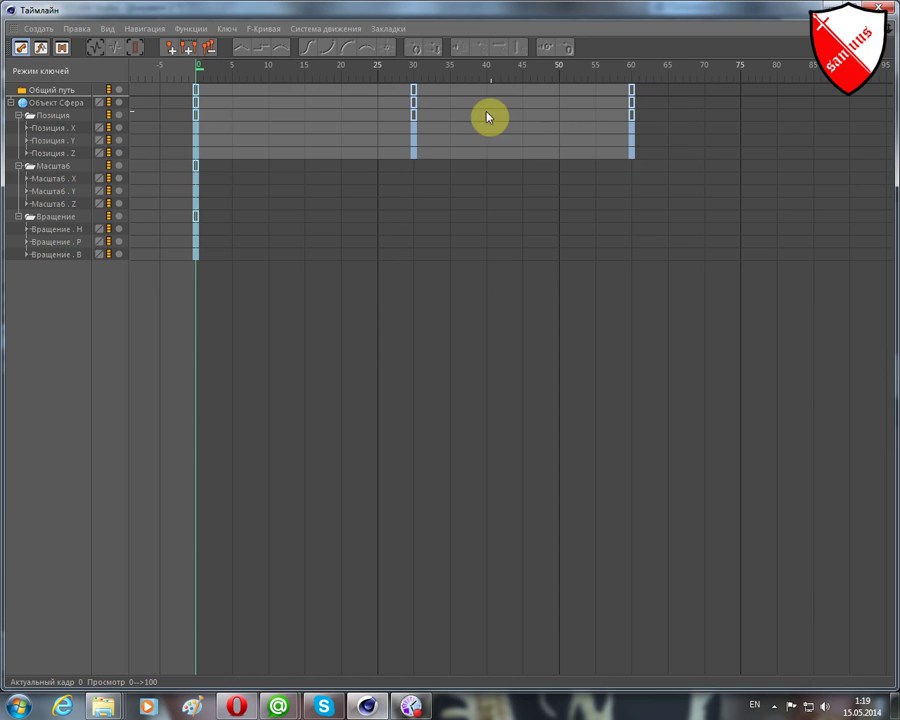
{"action": "left_click", "coordinate": [416, 116]}
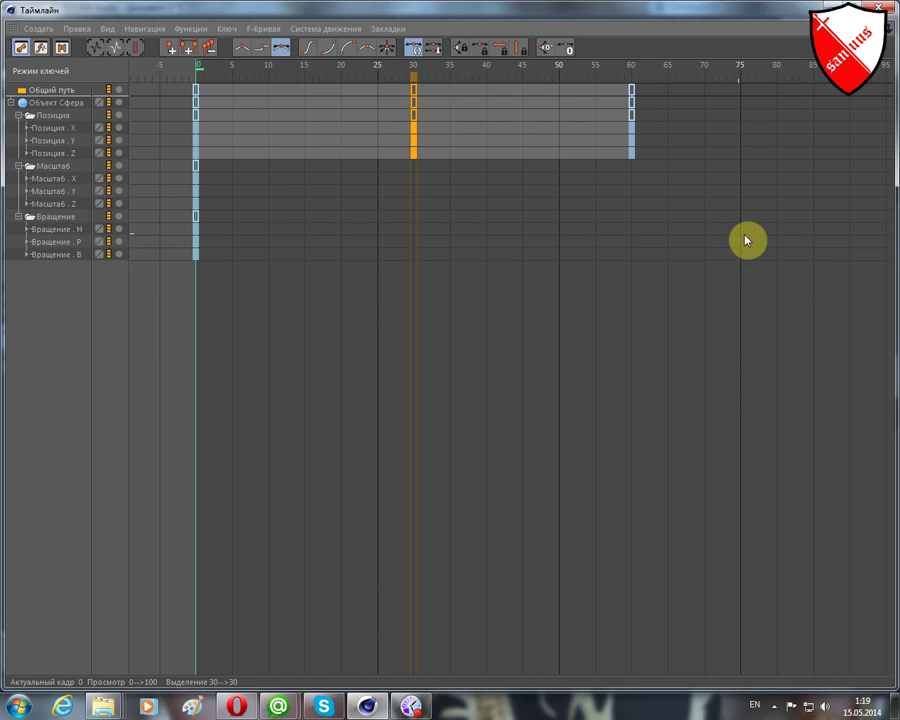
Delete the frame-30 keys as a test, then undo to restore them.
{"action": "left_click", "coordinate": [540, 235]}
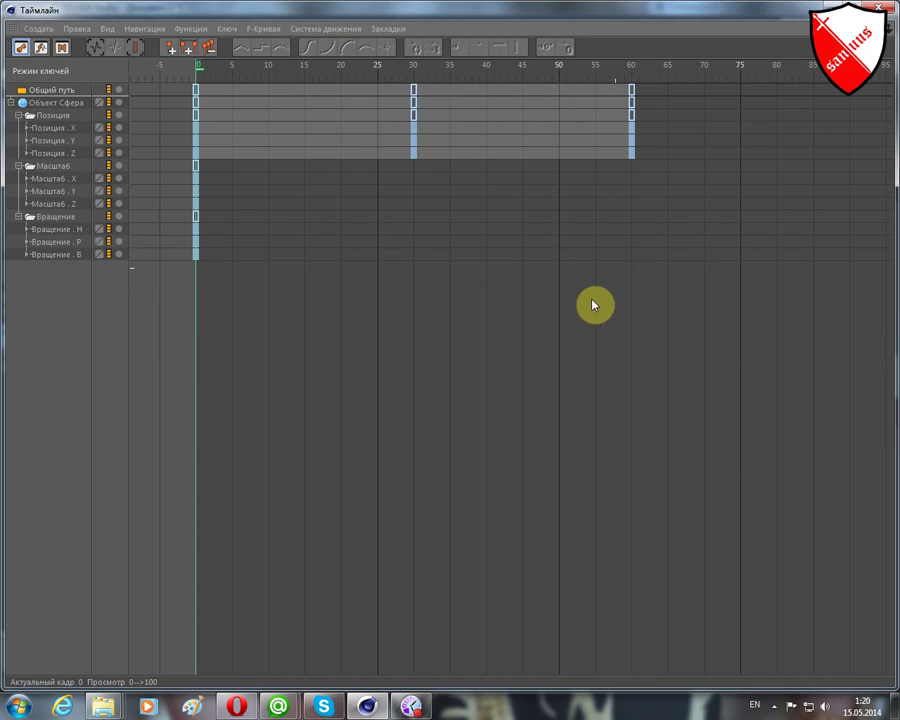
{"action": "left_click", "coordinate": [416, 119]}
{"action": "key", "text": "Delete"}
{"action": "key", "text": "ctrl+z"}
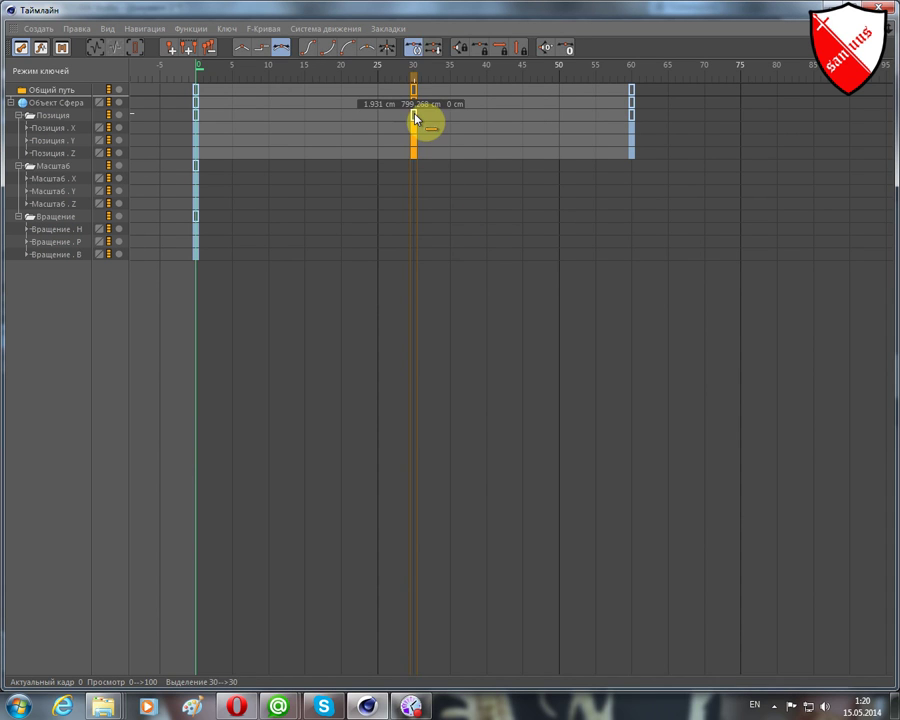
Inspect the frame-30 keys' interpolation options unchanged, then select all keys from frame 0 to 60.
{"action": "right_click", "coordinate": [416, 119]}
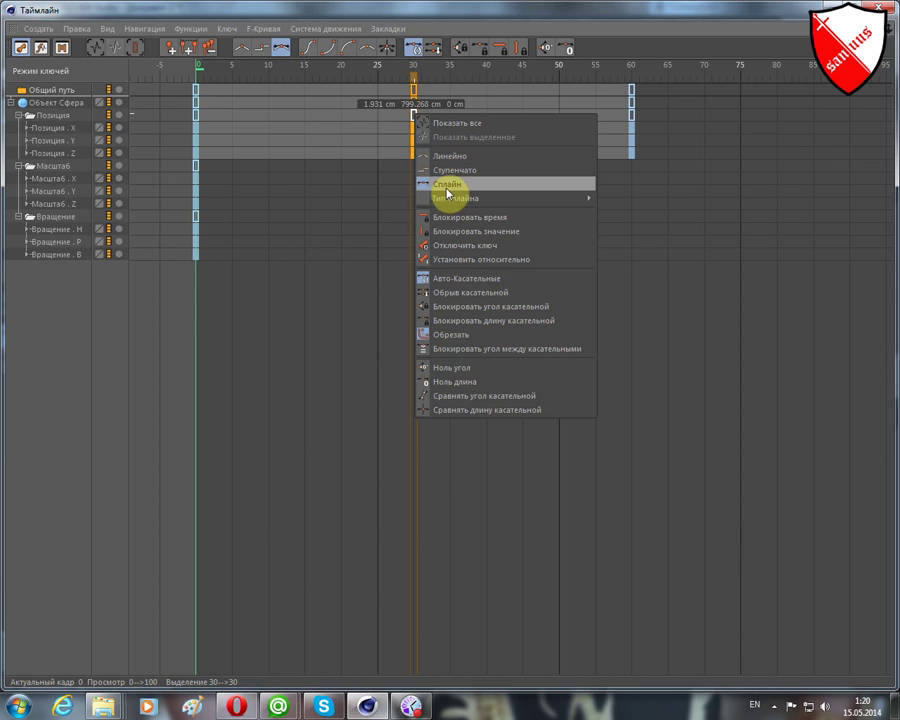
{"action": "left_click", "coordinate": [760, 254]}
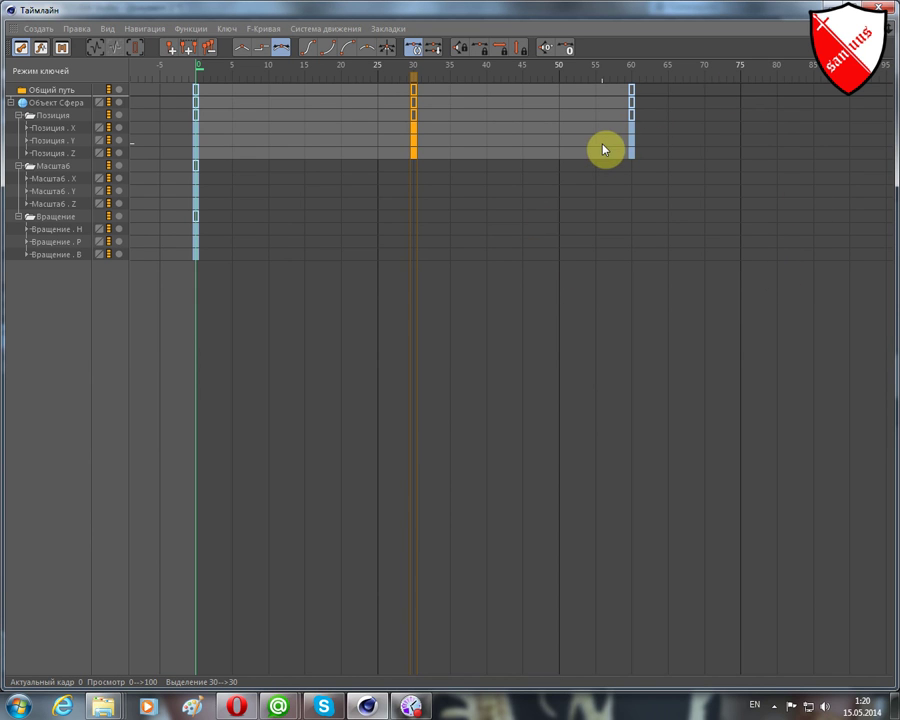
{"action": "key", "text": "ctrl+a"}
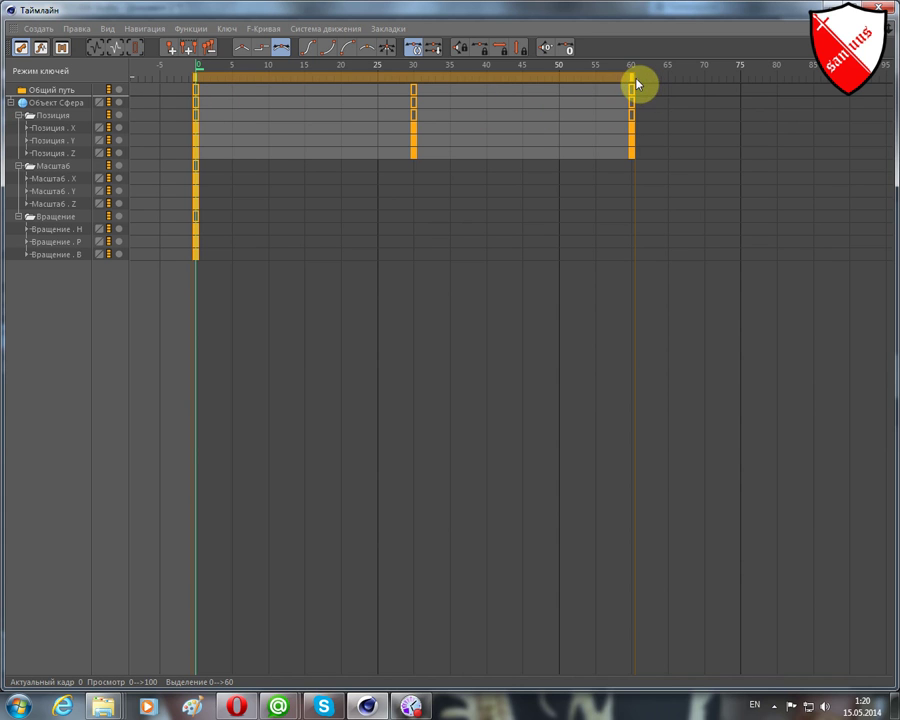
Scale the selected keys so the animation spans frames 0–100 with the middle key at frame 50.
{"action": "mouse_move", "coordinate": [634, 84]}
{"action": "left_mouse_down"}
{"action": "mouse_move", "coordinate": [239, 97]}
{"action": "mouse_move", "coordinate": [444, 104]}
{"action": "mouse_move", "coordinate": [261, 112]}
{"action": "mouse_move", "coordinate": [428, 114]}
{"action": "mouse_move", "coordinate": [268, 118]}
{"action": "mouse_move", "coordinate": [594, 142]}
{"action": "mouse_move", "coordinate": [482, 143]}
{"action": "mouse_move", "coordinate": [635, 129]}
{"action": "left_mouse_up"}
{"action": "mouse_move", "coordinate": [635, 129]}
{"action": "left_mouse_down"}
{"action": "mouse_move", "coordinate": [796, 138]}
{"action": "mouse_move", "coordinate": [820, 150]}
{"action": "mouse_move", "coordinate": [762, 147]}
{"action": "mouse_move", "coordinate": [779, 143]}
{"action": "left_mouse_up"}
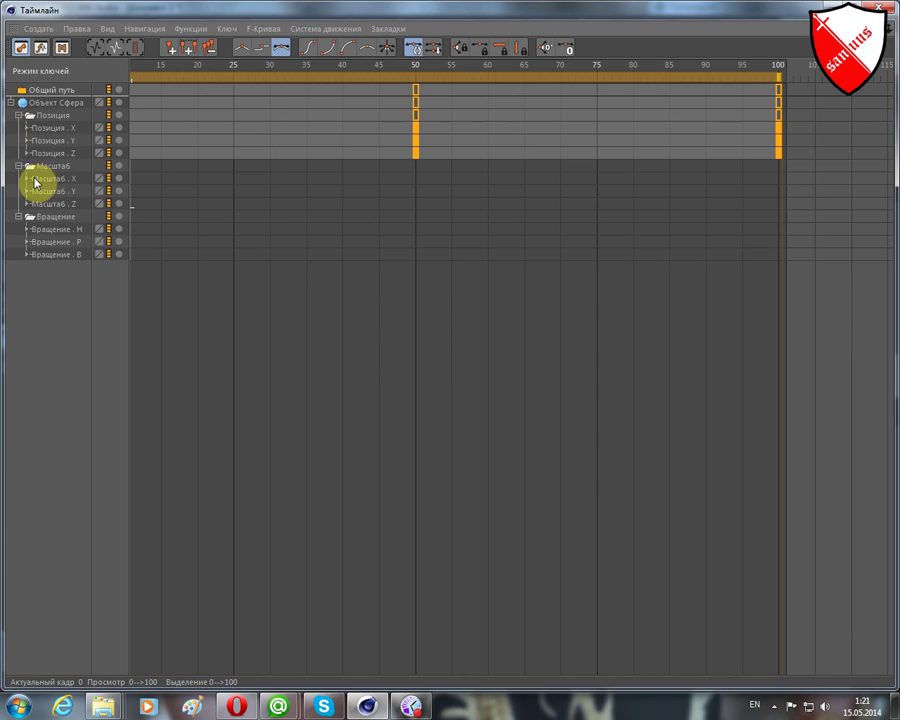
Expand the Позиция . X, Y and Z tracks to show their curves.
{"action": "left_click", "coordinate": [24, 130]}
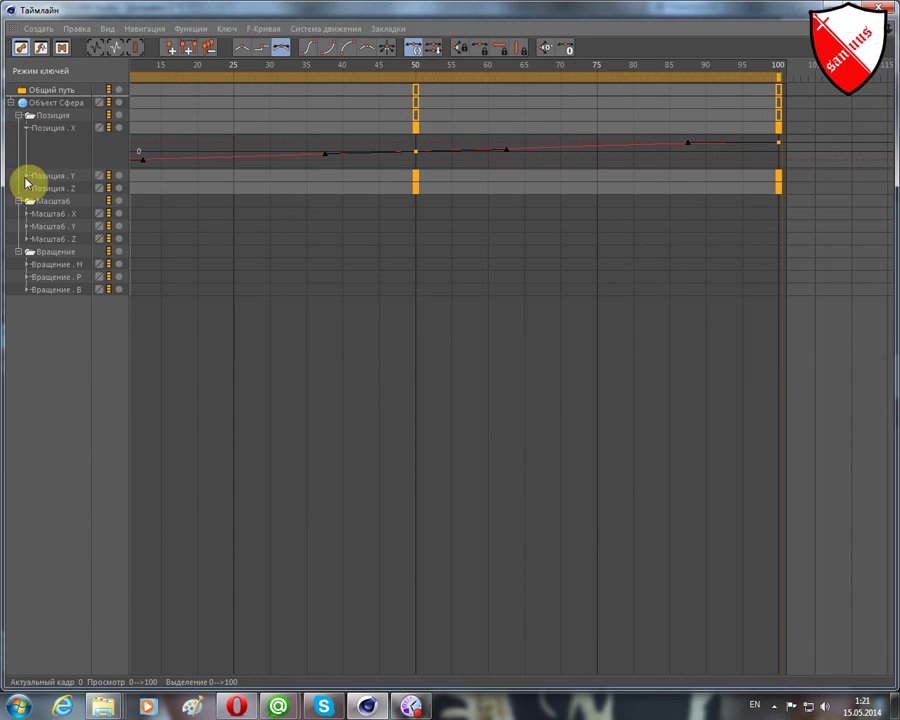
{"action": "left_click", "coordinate": [26, 177]}
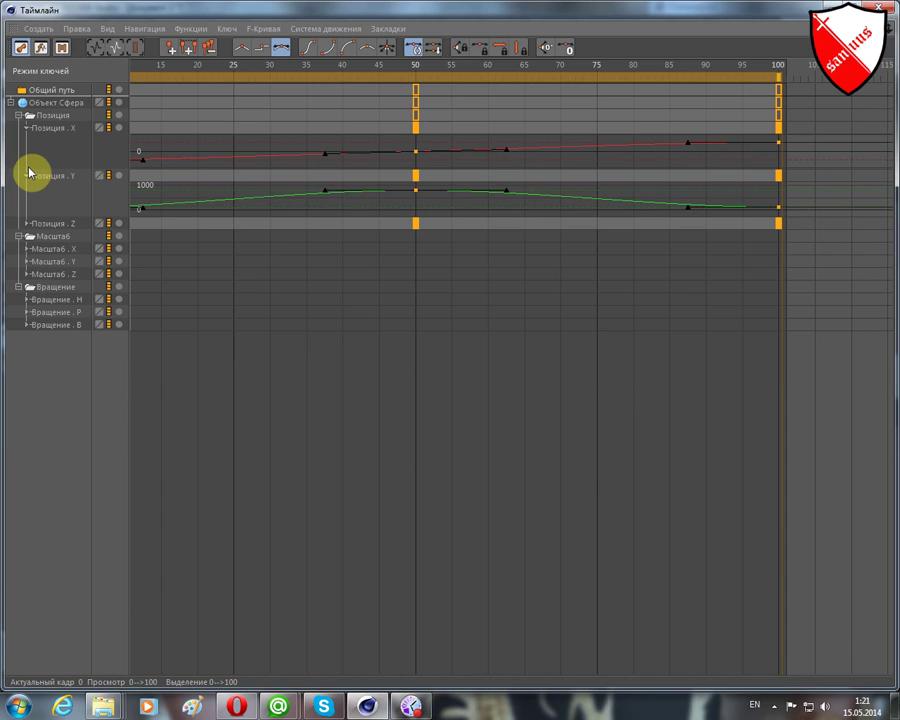
{"action": "left_click", "coordinate": [27, 226]}
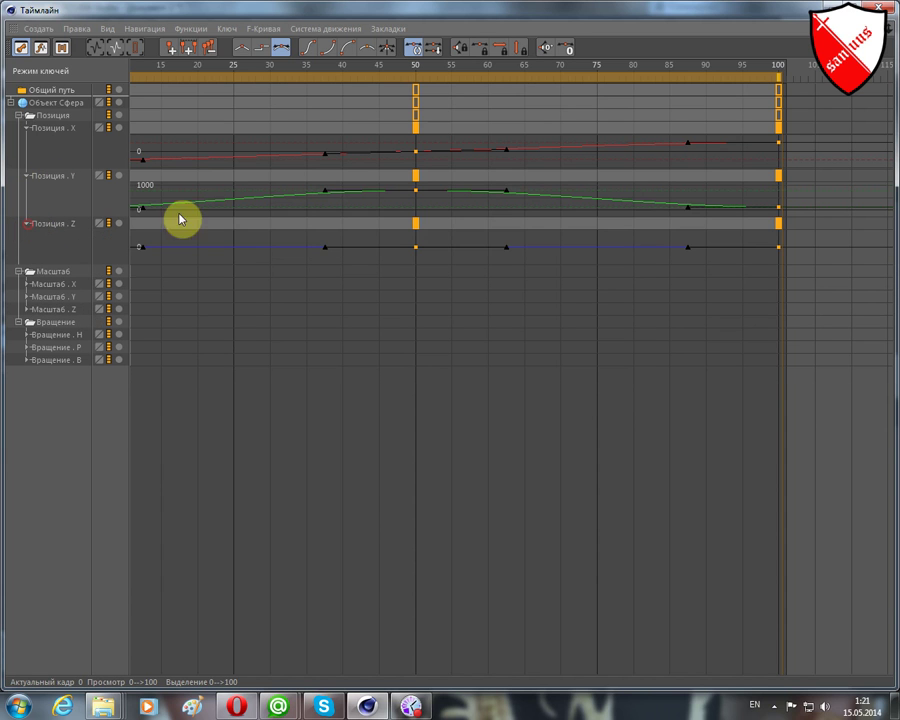
Select the Позиция . Y key at frame 50 and restore its smooth spline tangents.
{"action": "left_click", "coordinate": [417, 191]}
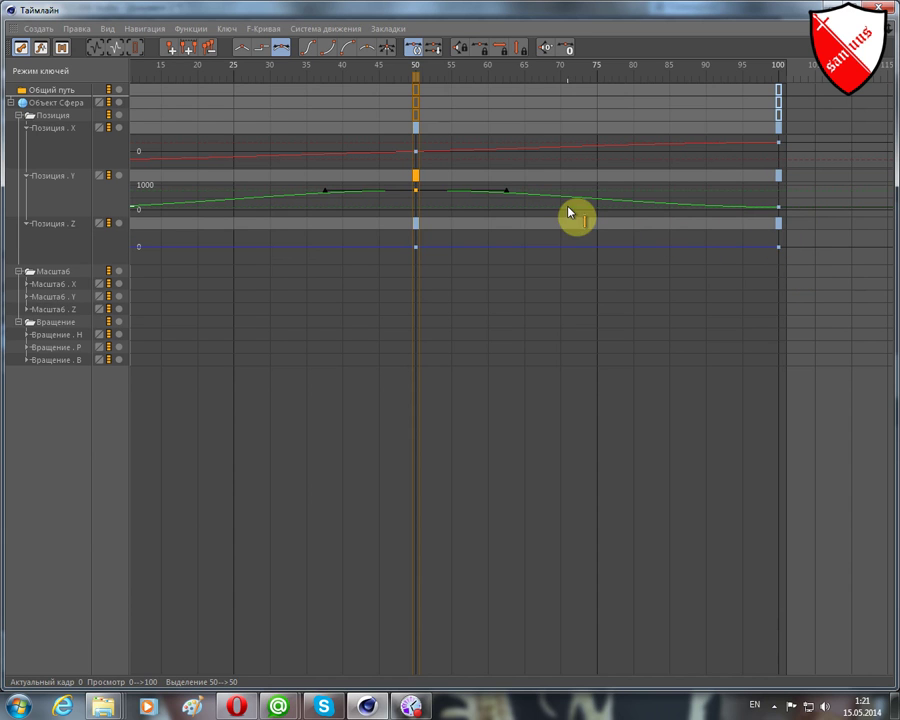
{"action": "right_click", "coordinate": [416, 154]}
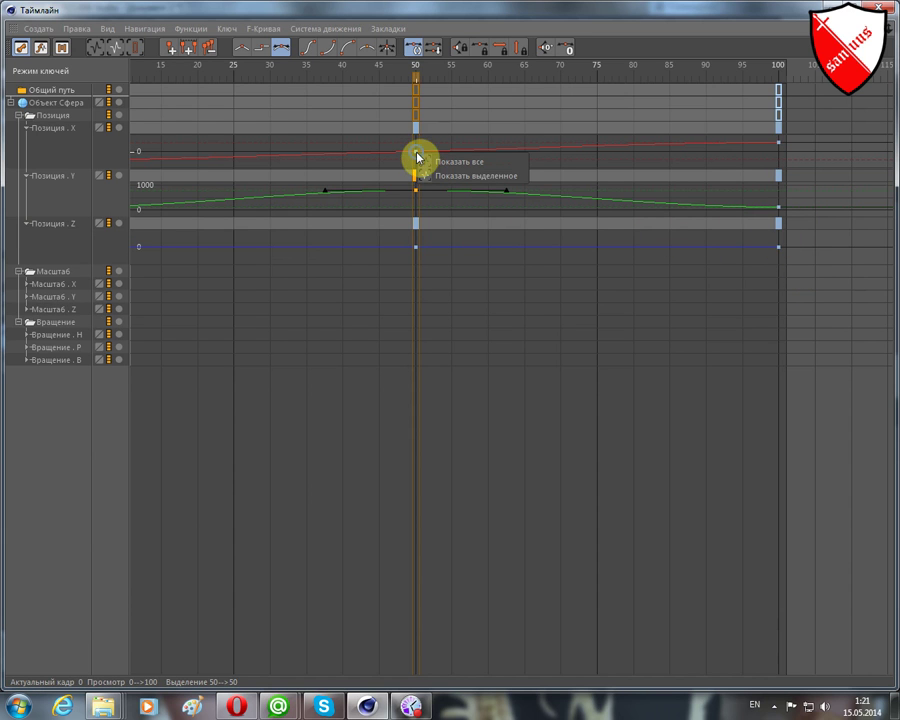
{"action": "left_click", "coordinate": [337, 311]}
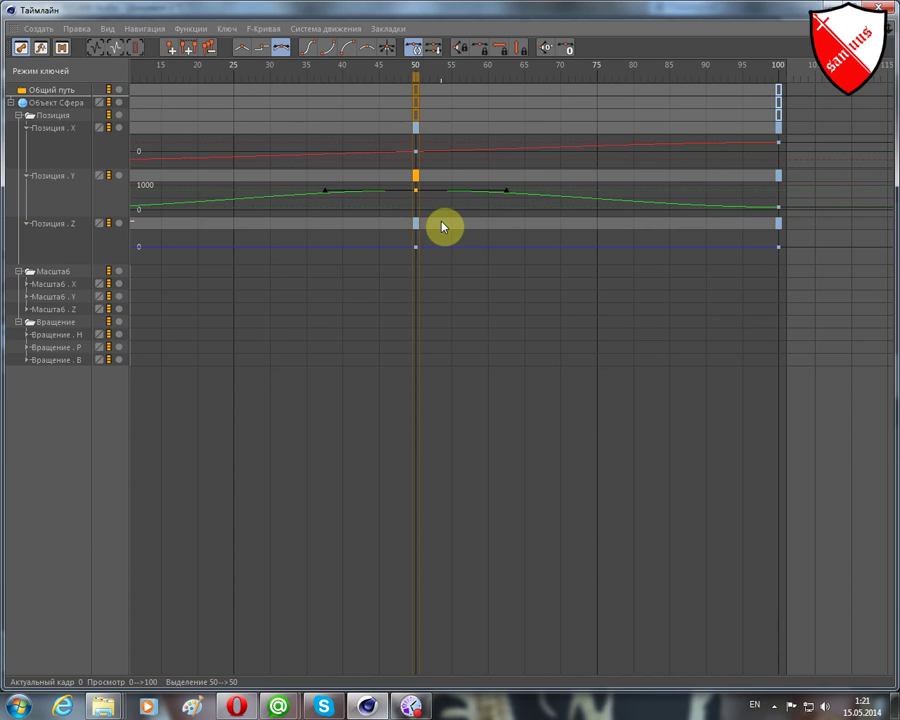
{"action": "left_click", "coordinate": [245, 56]}
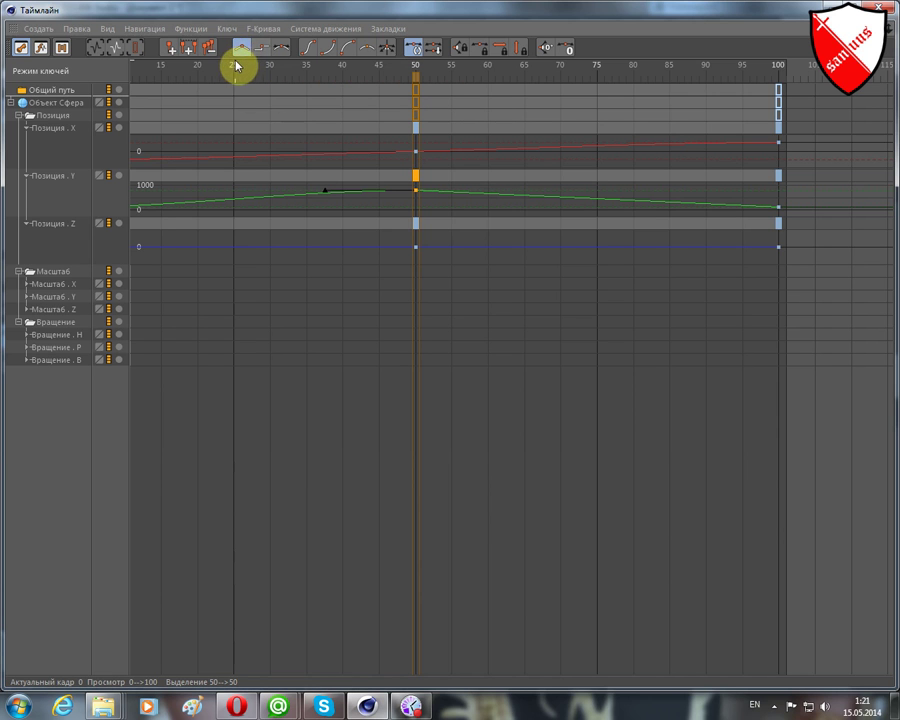
{"action": "left_click", "coordinate": [280, 52]}
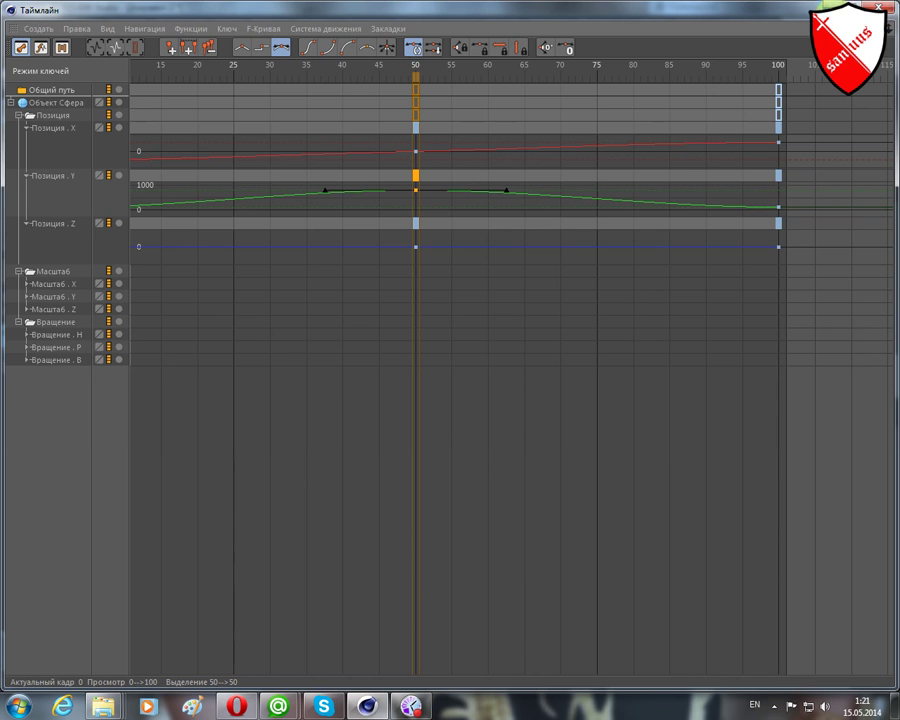
Hide the Timeline and play the sphere's arc animation in the front view.
{"action": "left_click", "coordinate": [825, 9]}
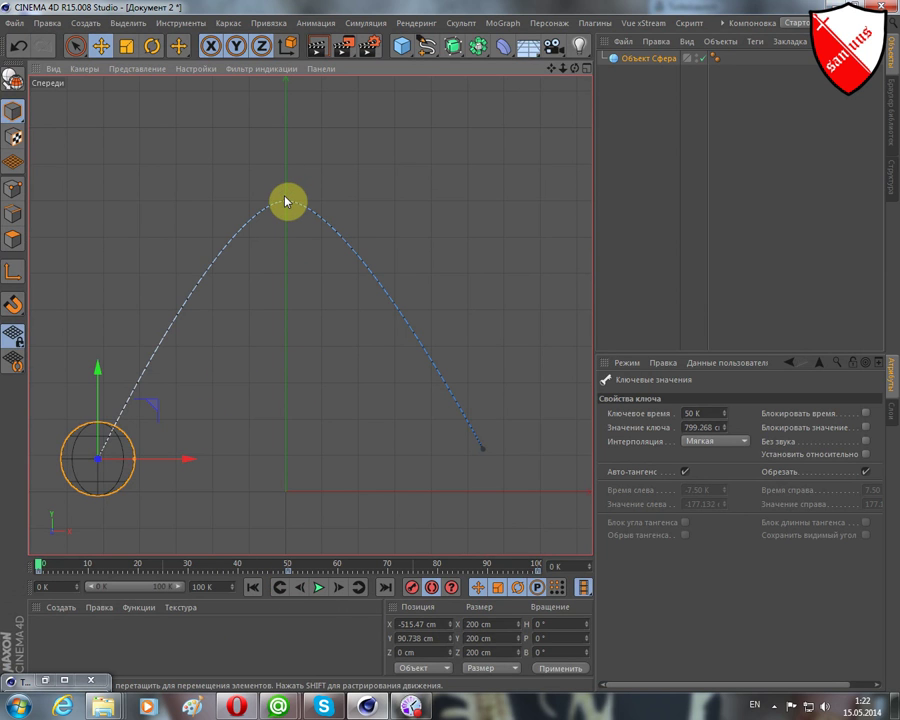
{"action": "left_click", "coordinate": [318, 587]}
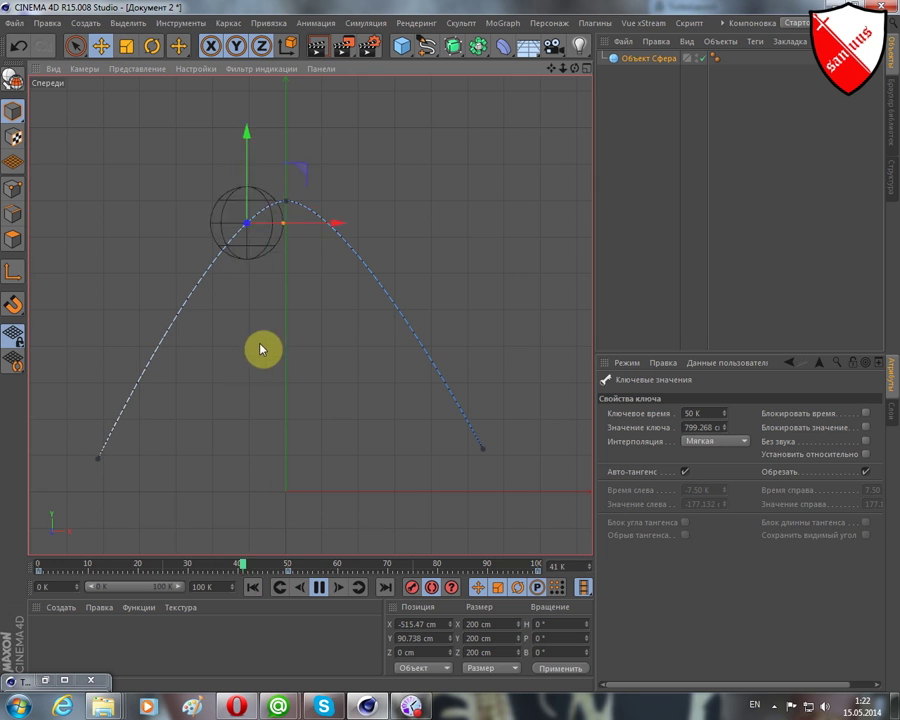